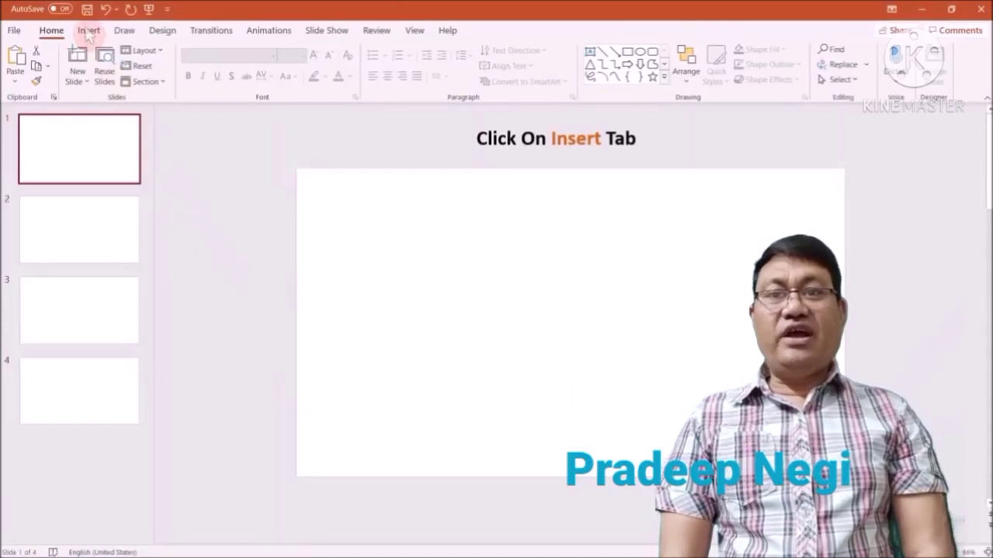
- Record a short capture of a selected screen area and insert it as a video on slide 1
left_click(88, 33)
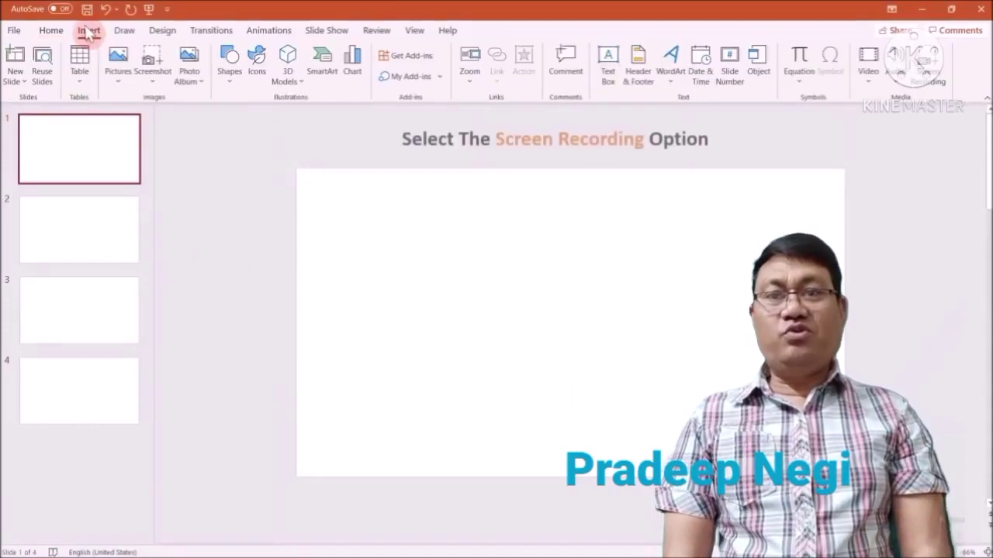
left_click(926, 72)
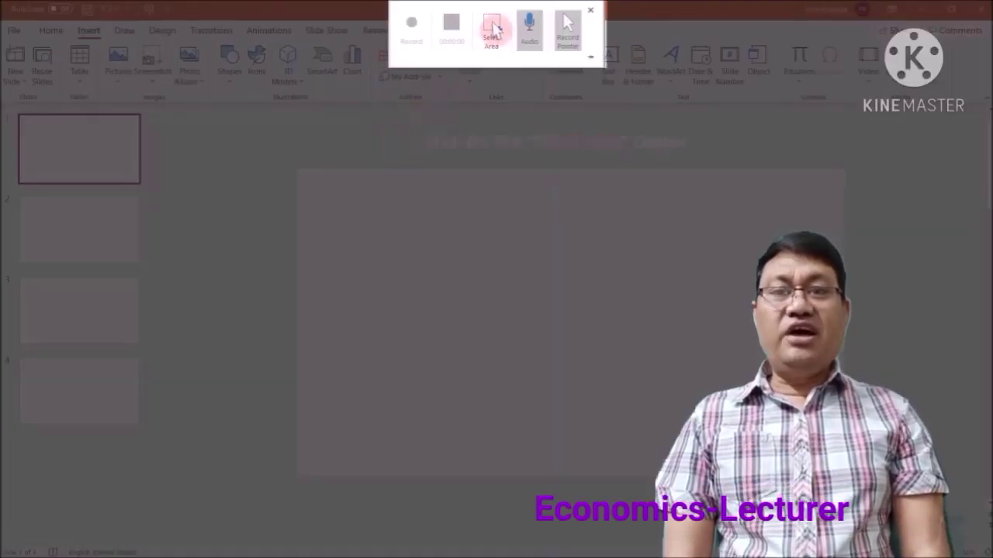
left_click(494, 28)
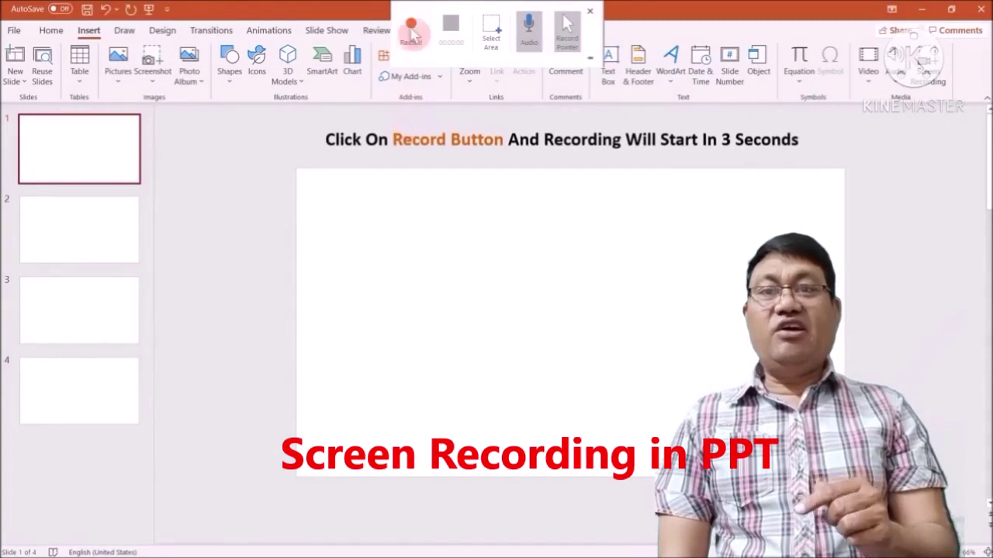
left_click(411, 27)
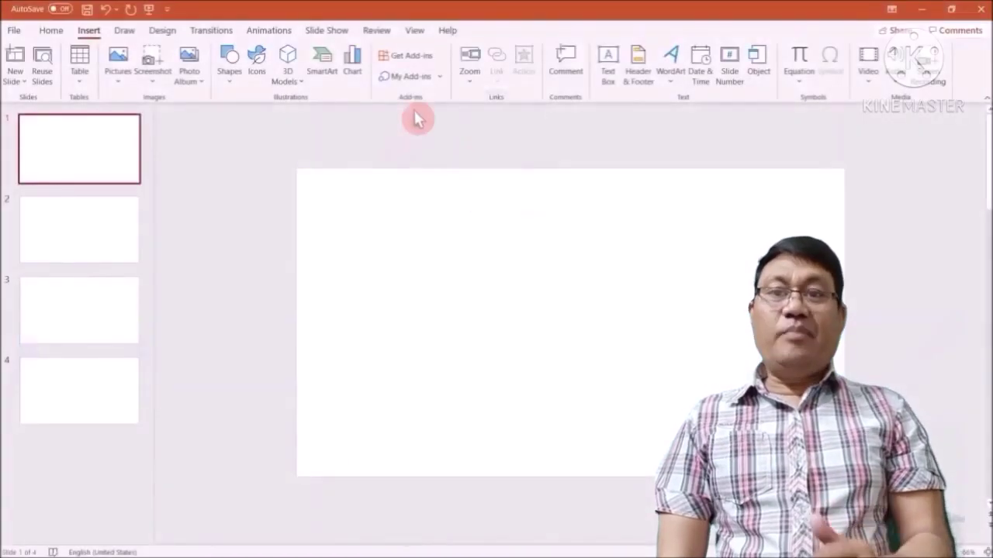
mouse_move(480, 20)
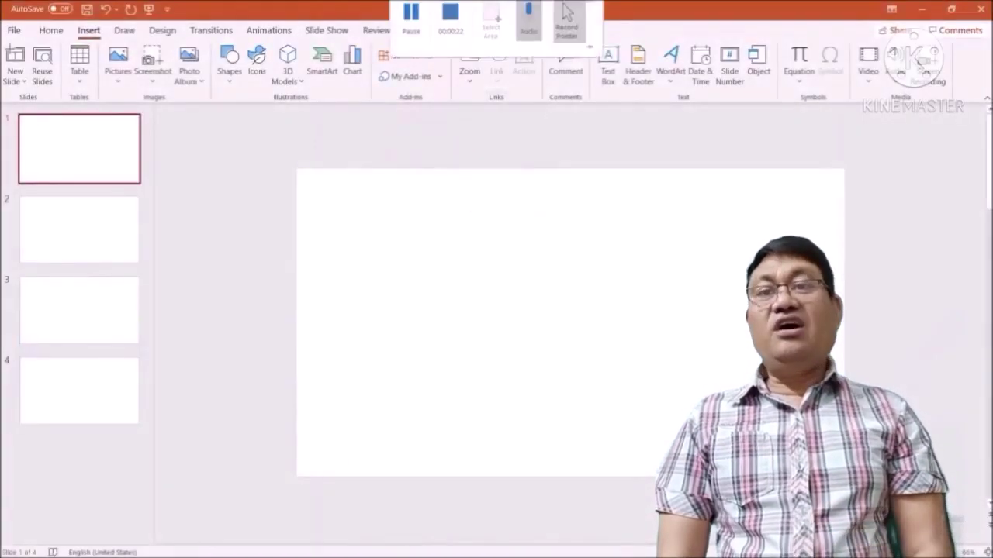
left_click(448, 27)
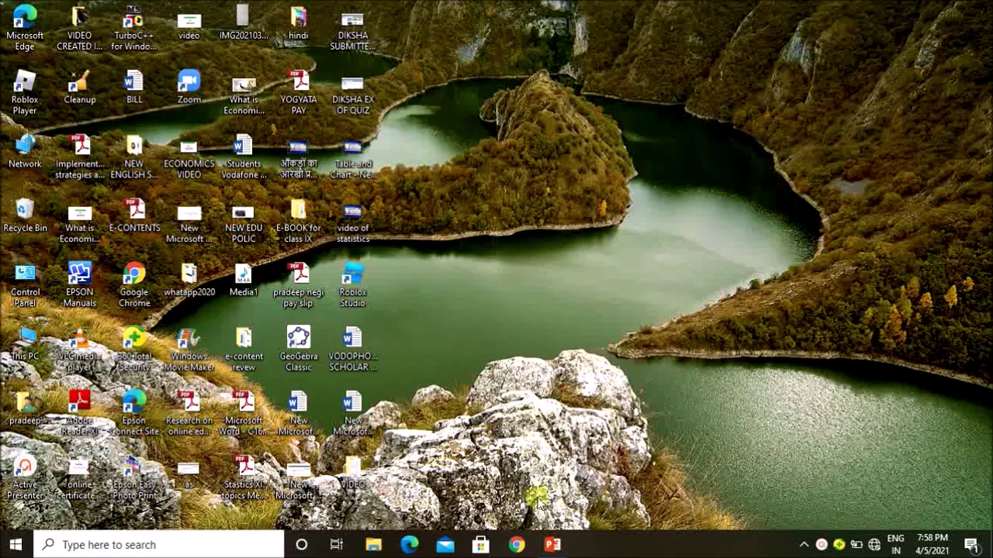
- Restore the economics presentation and browse slides 2, 3 and 4, ending on the Money slide
mouse_move(554, 548)
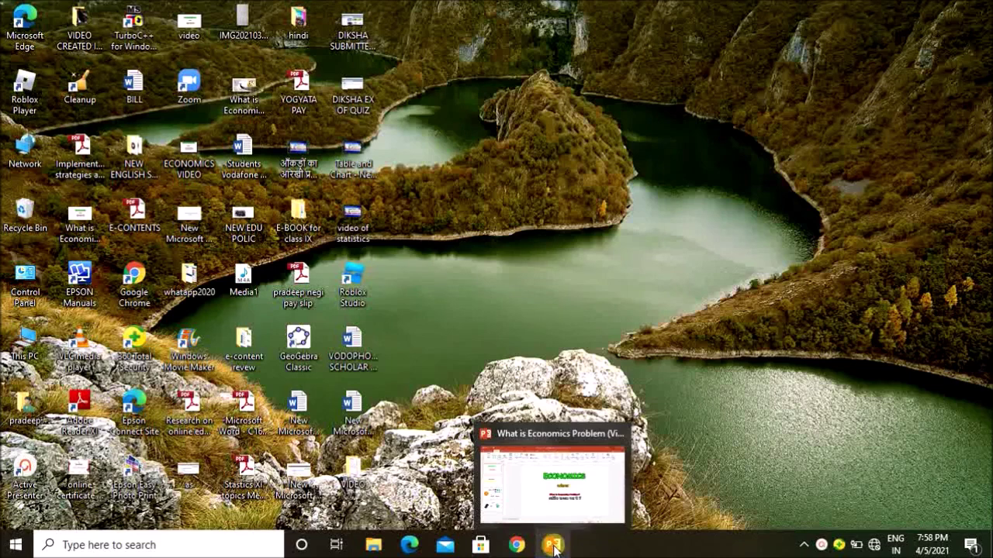
left_click(554, 548)
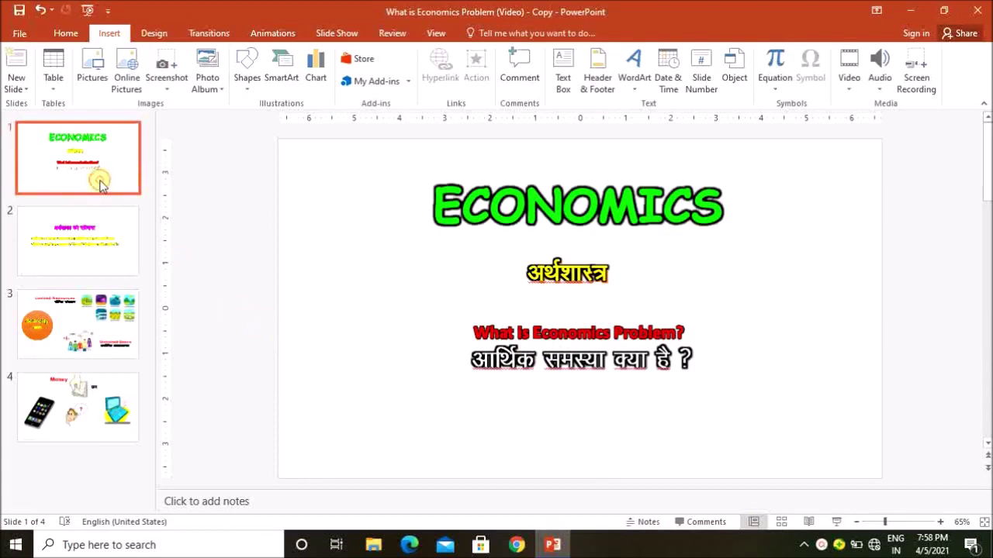
left_click(106, 238)
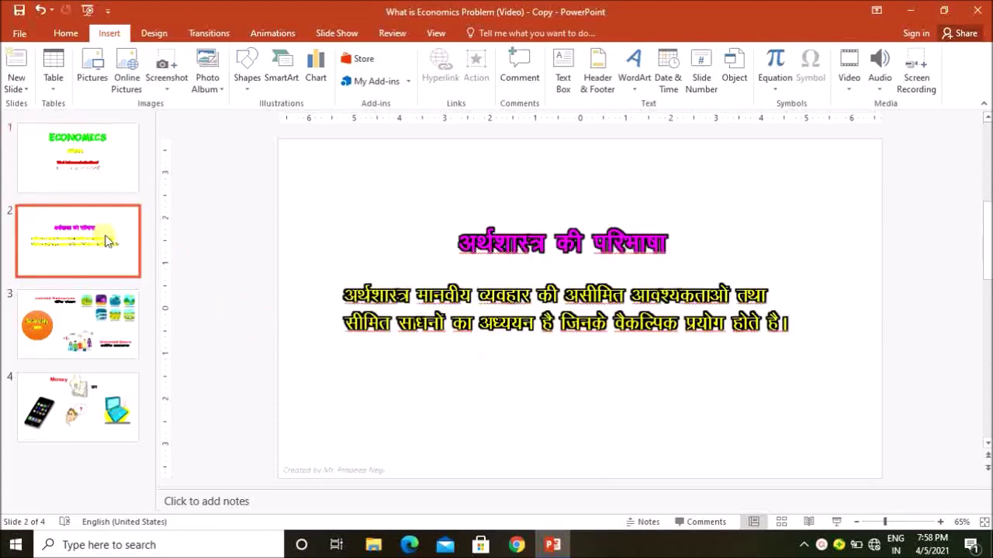
left_click(112, 334)
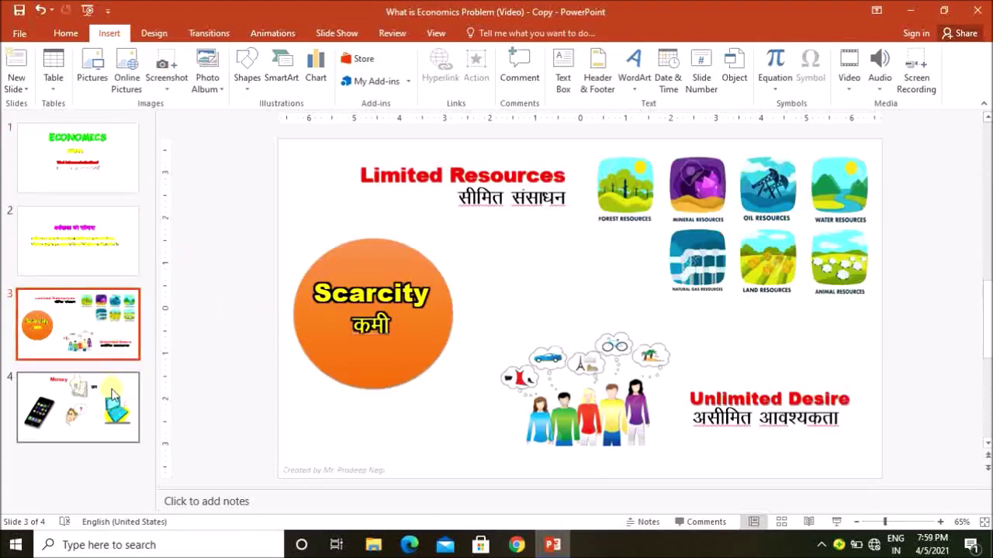
left_click(112, 394)
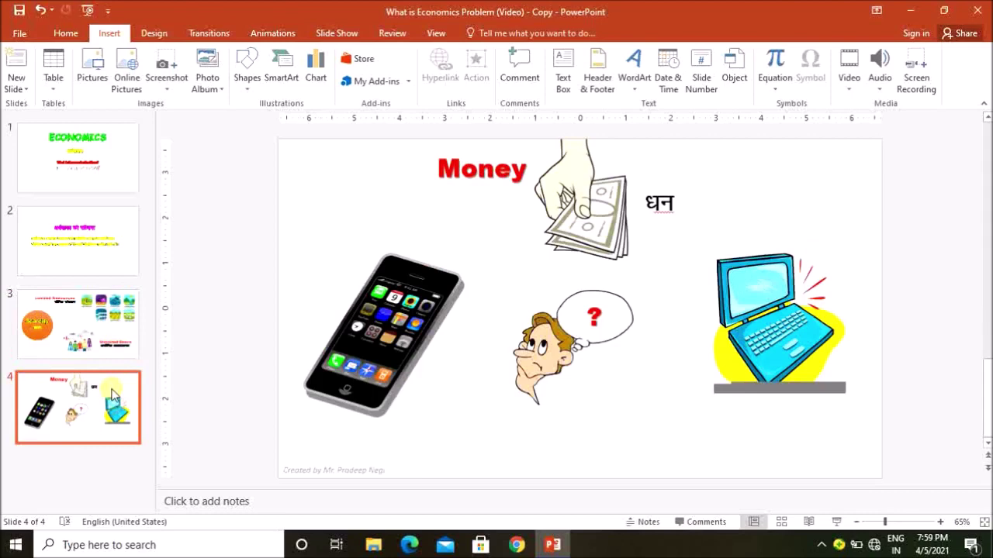
left_click(66, 34)
left_click(109, 34)
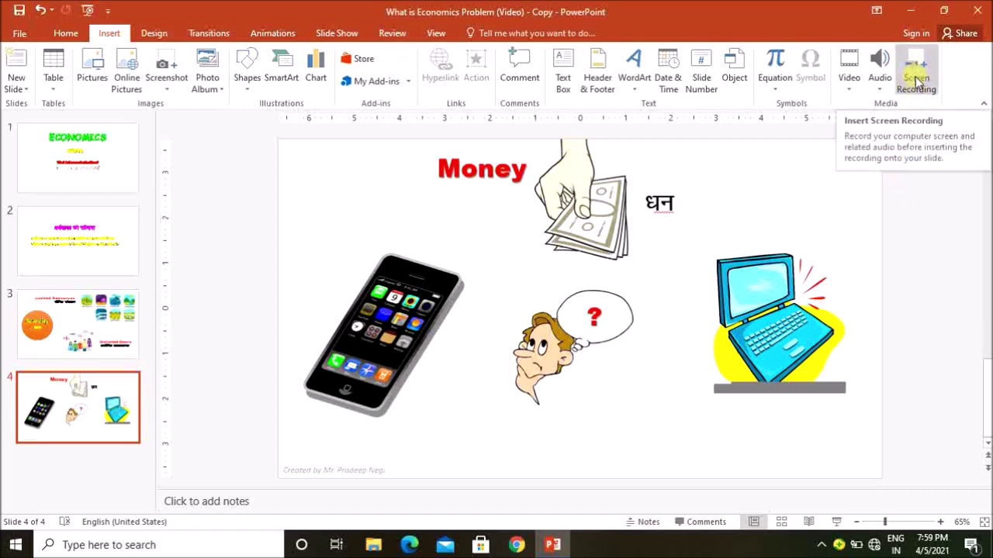
- Return to slide 1, the ECONOMICS title slide
left_click(917, 80)
left_click(90, 171)
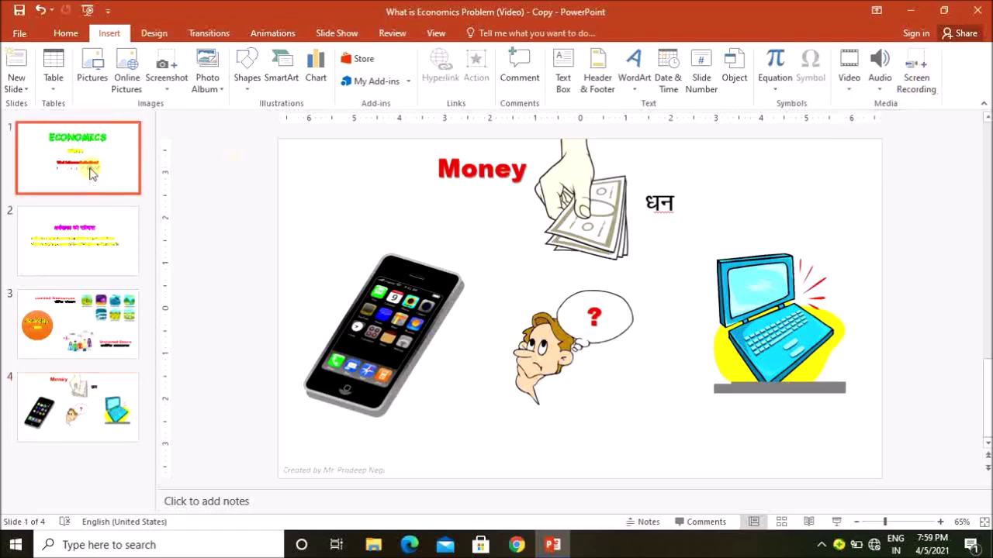
- Open the Screen Recording dock and begin selecting the area to capture
left_click(919, 89)
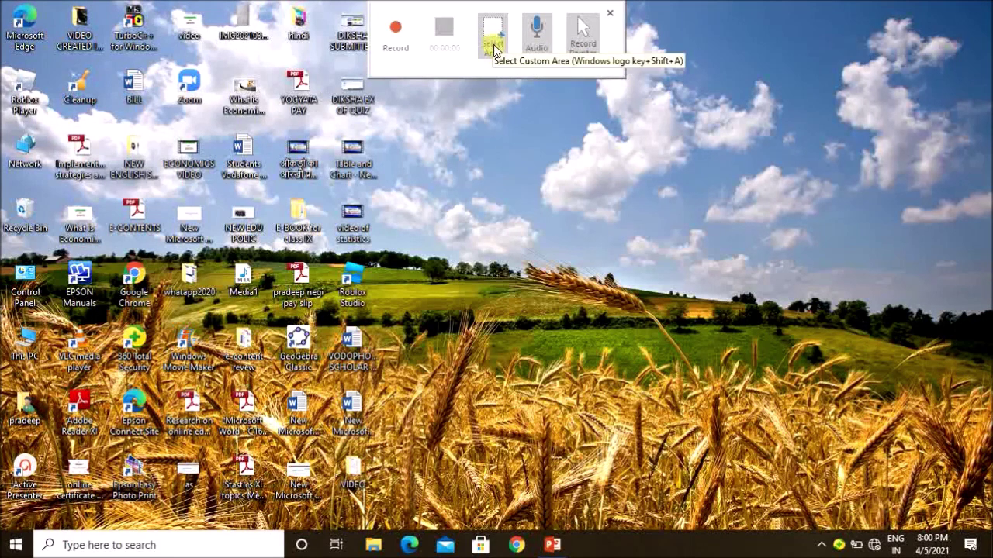
left_click(493, 48)
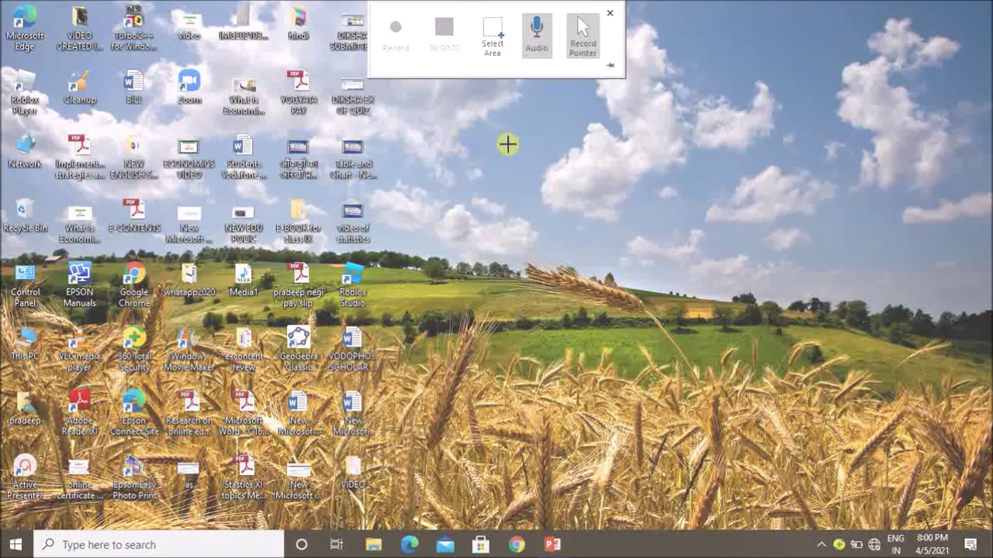
left_click(431, 141)
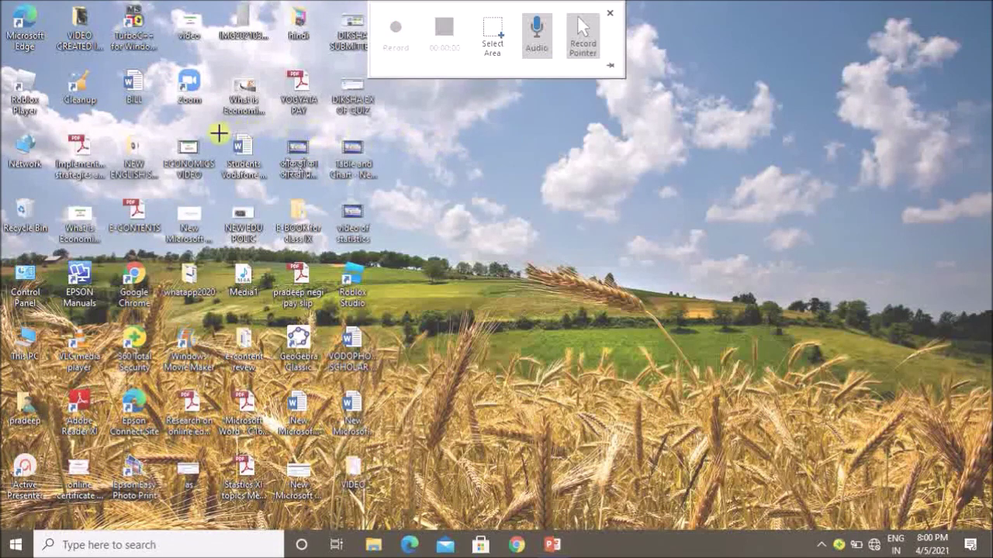
- Redraw the capture area to span the whole screen from the top-left corner
mouse_move(211, 133)
left_mouse_down()
mouse_move(484, 205)
mouse_move(814, 426)
left_mouse_up()
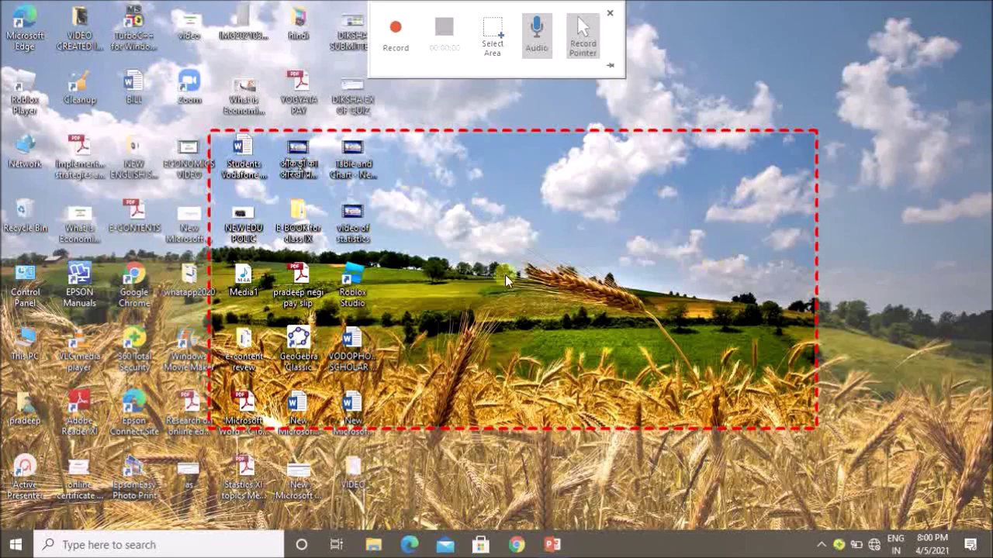
left_click(495, 51)
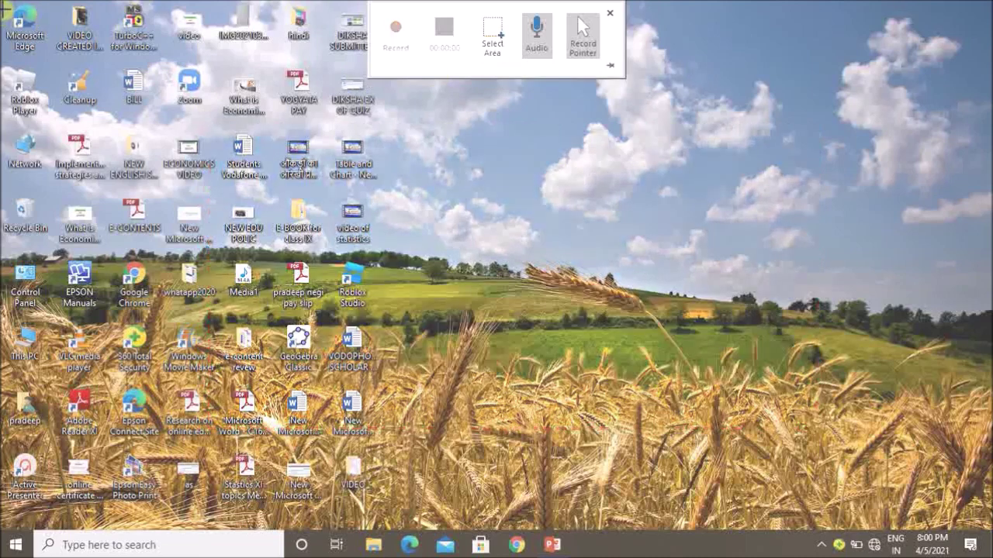
mouse_move(1, 1)
left_mouse_down()
mouse_move(294, 188)
mouse_move(909, 494)
mouse_move(992, 557)
left_mouse_up()
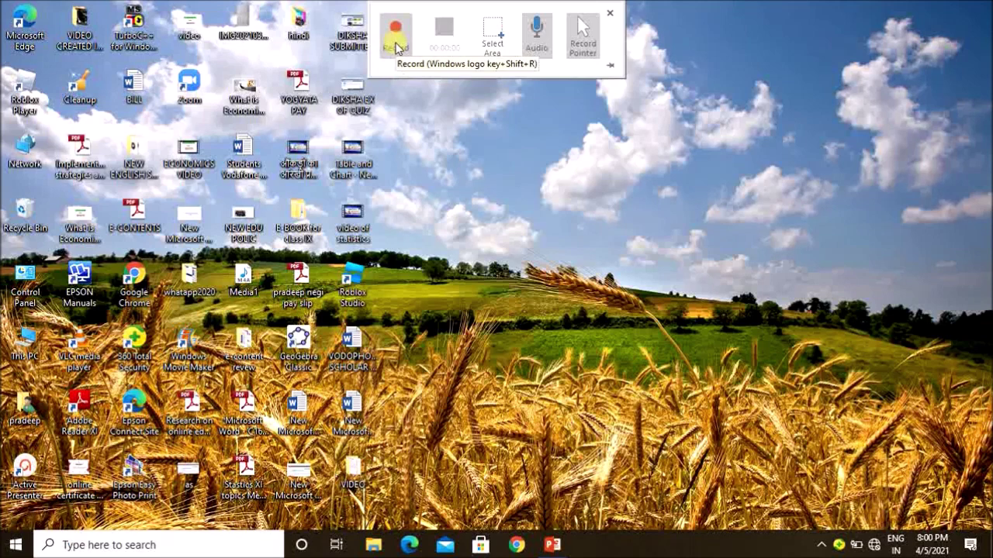
- Start recording, restore the economics deck and launch its slide show from the title slide
left_click(396, 46)
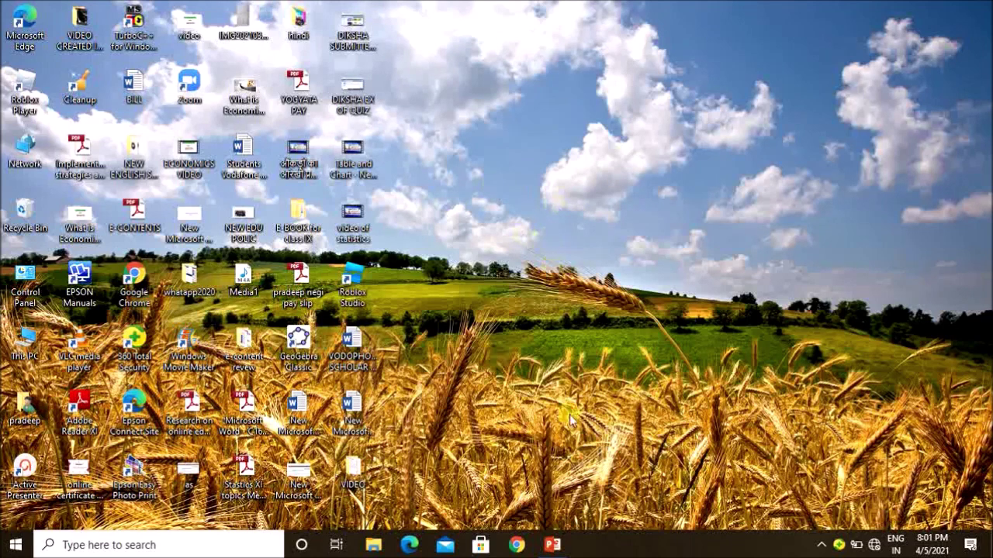
left_click(551, 547)
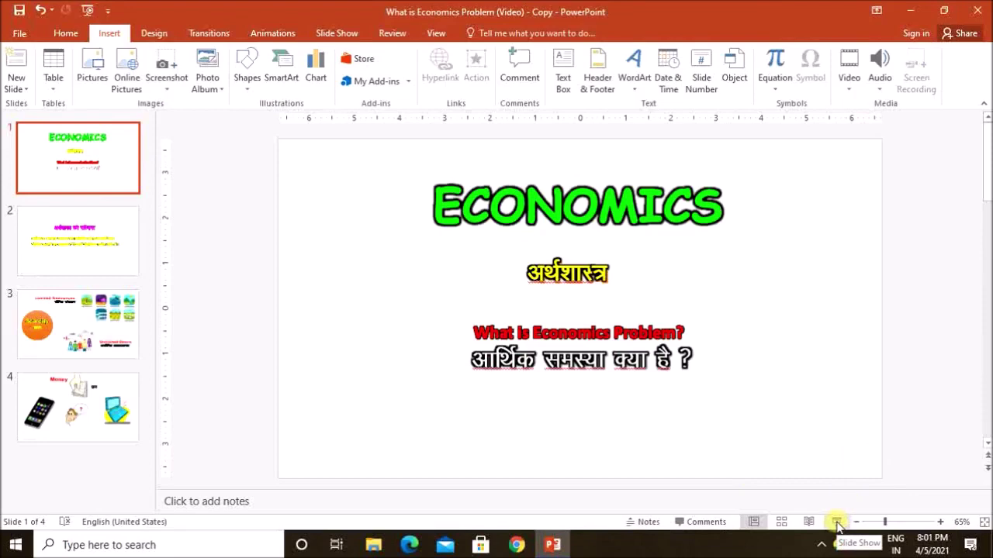
left_click(837, 524)
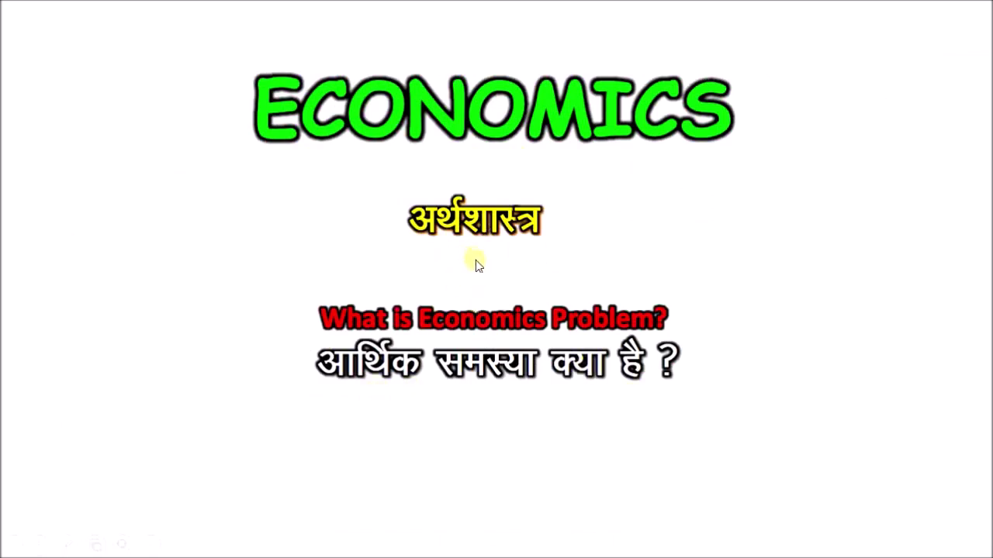
- Switch to the laser pointer and advance the slide show to the Scarcity slide
left_click(67, 546)
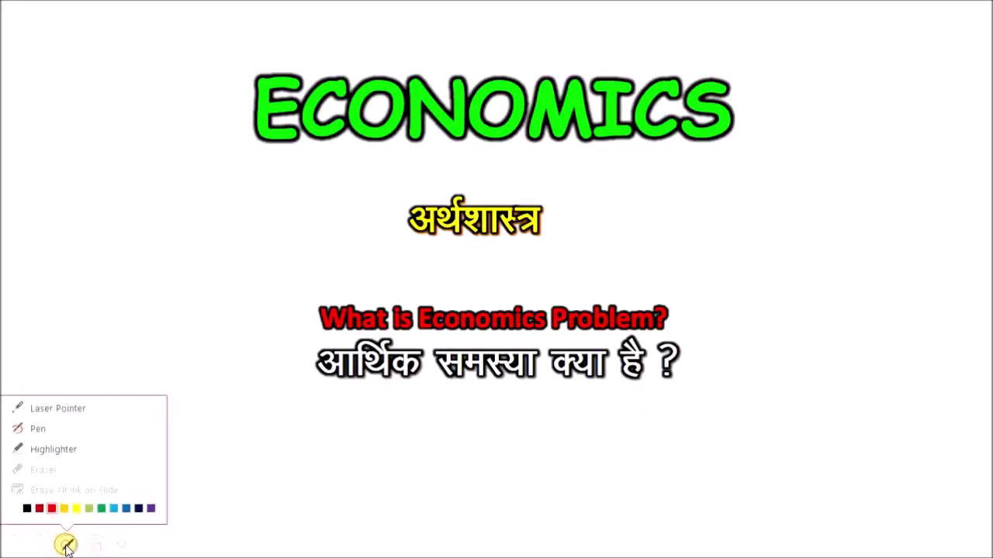
left_click(39, 409)
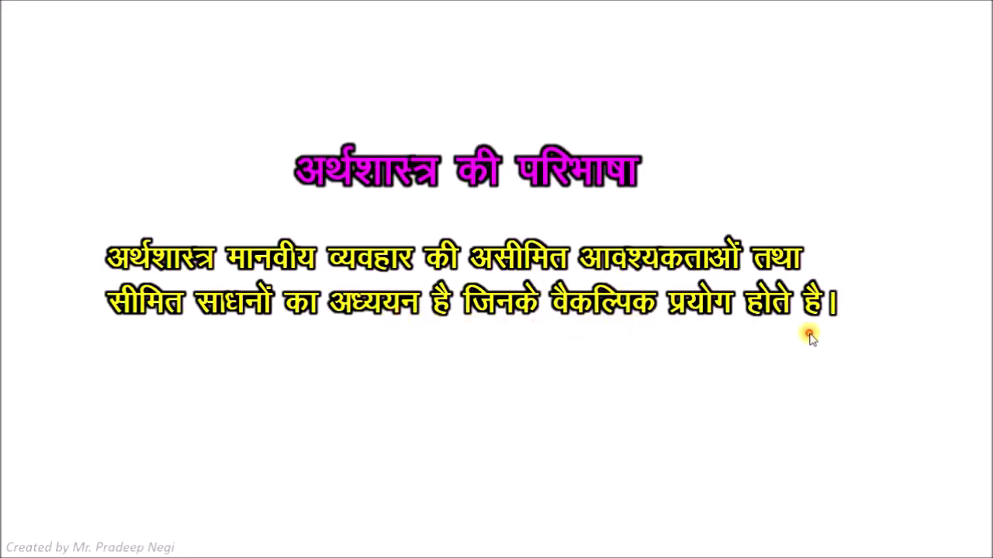
key("Right")
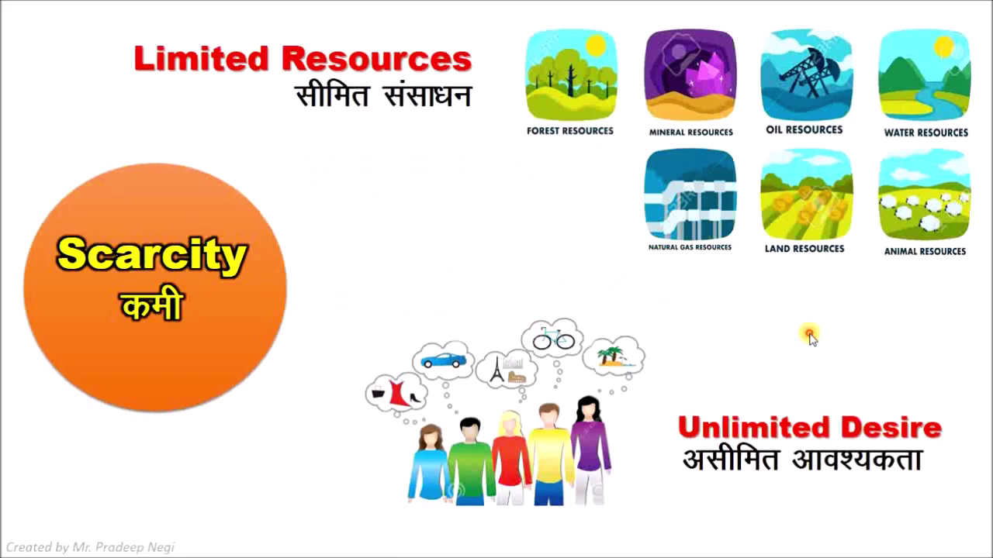
left_click(68, 546)
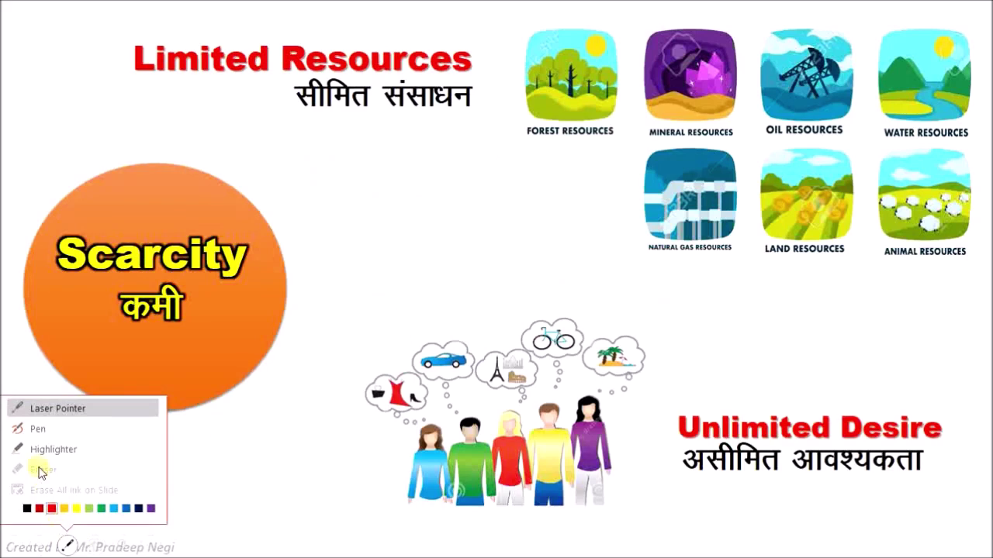
- With the pen, underline the resources caption and mark up the Money slide in red, then stop recording
left_click(35, 429)
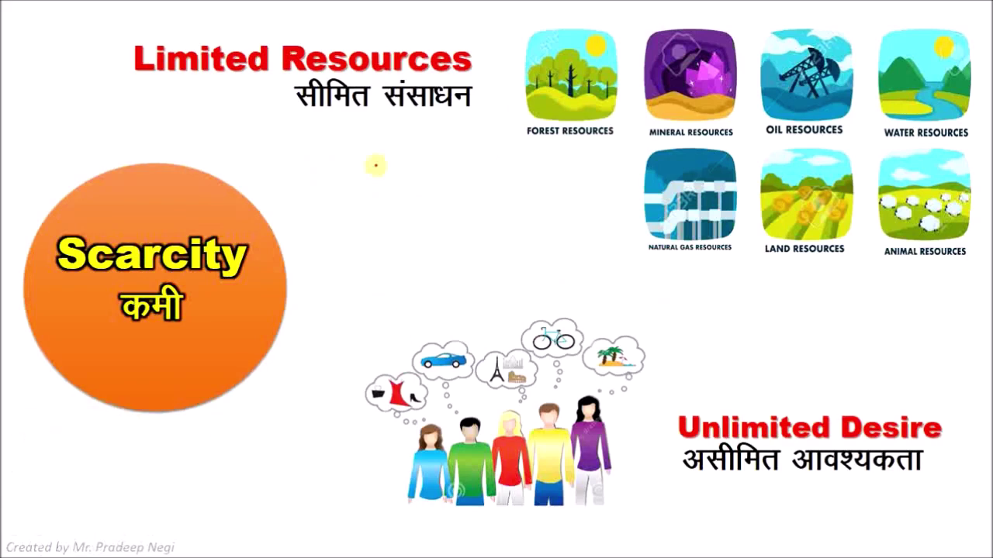
left_click_drag(313, 115, 435, 112)
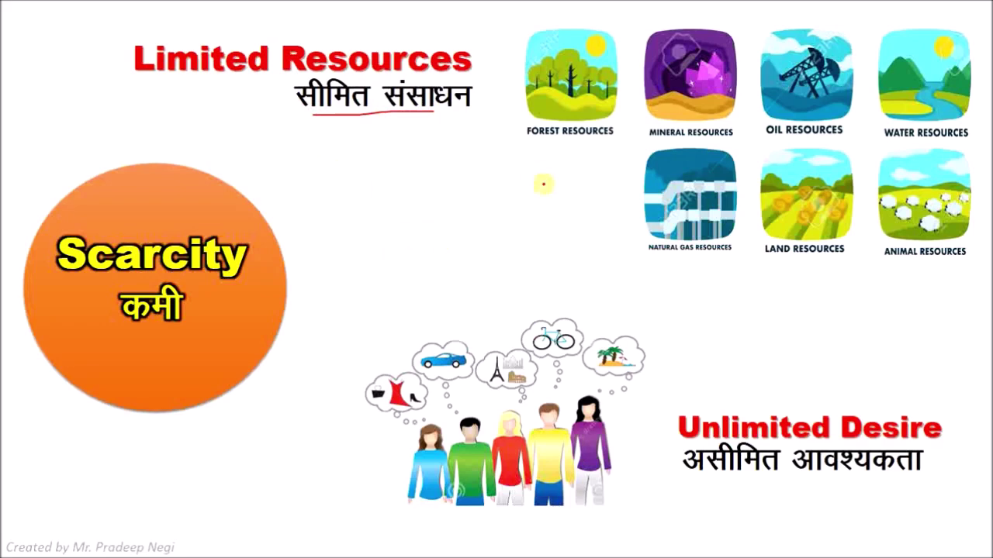
key("Right")
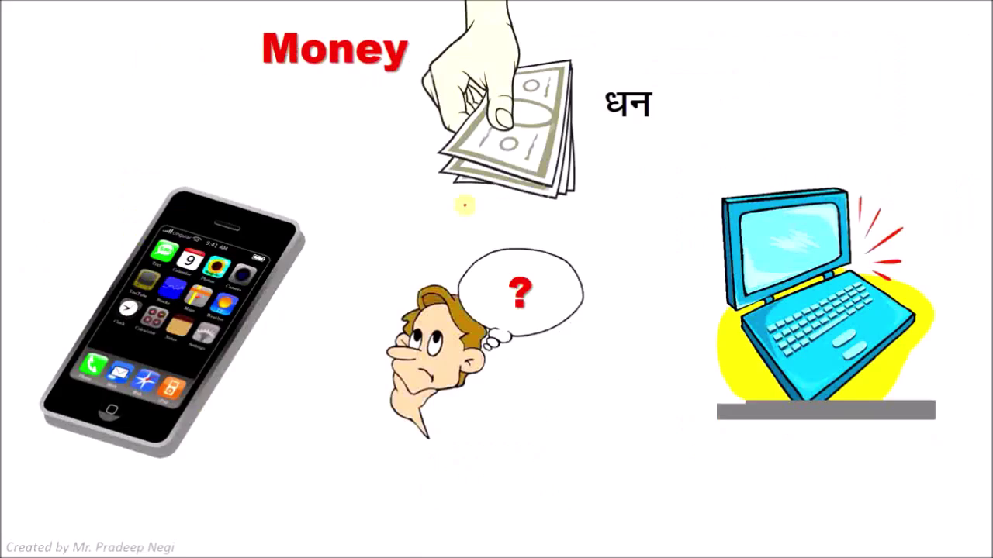
left_click_drag(286, 103, 407, 97)
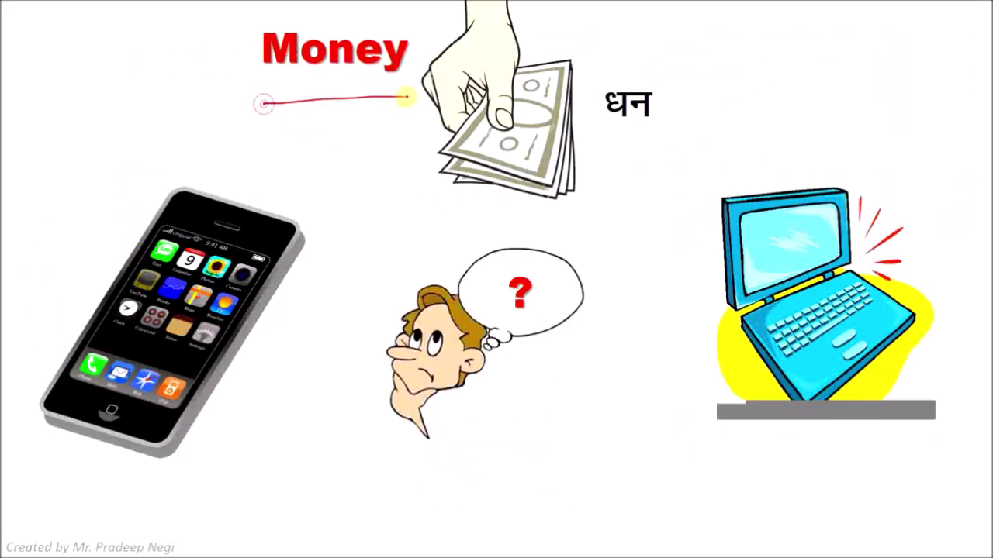
left_click_drag(414, 207, 598, 221)
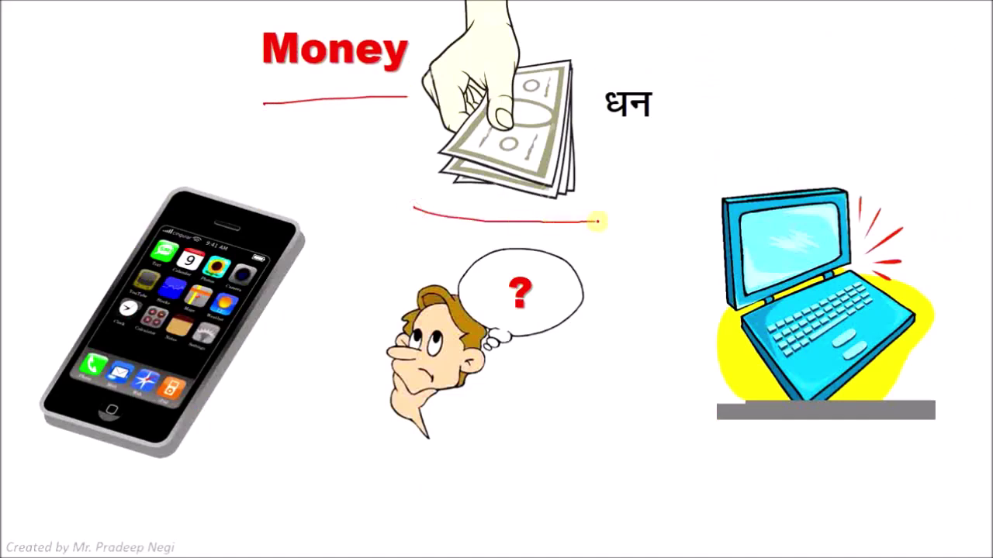
left_click_drag(367, 449, 636, 440)
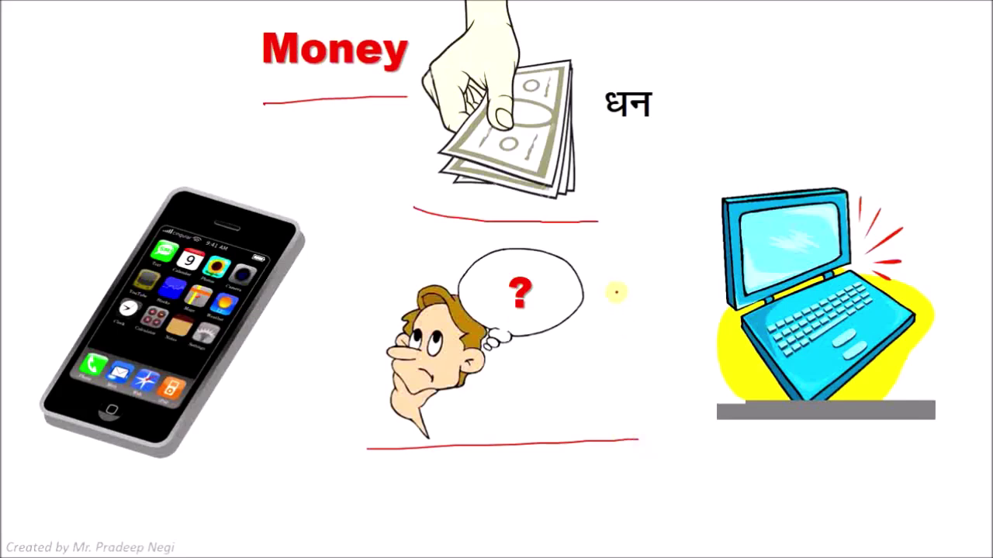
left_click_drag(636, 268, 654, 272)
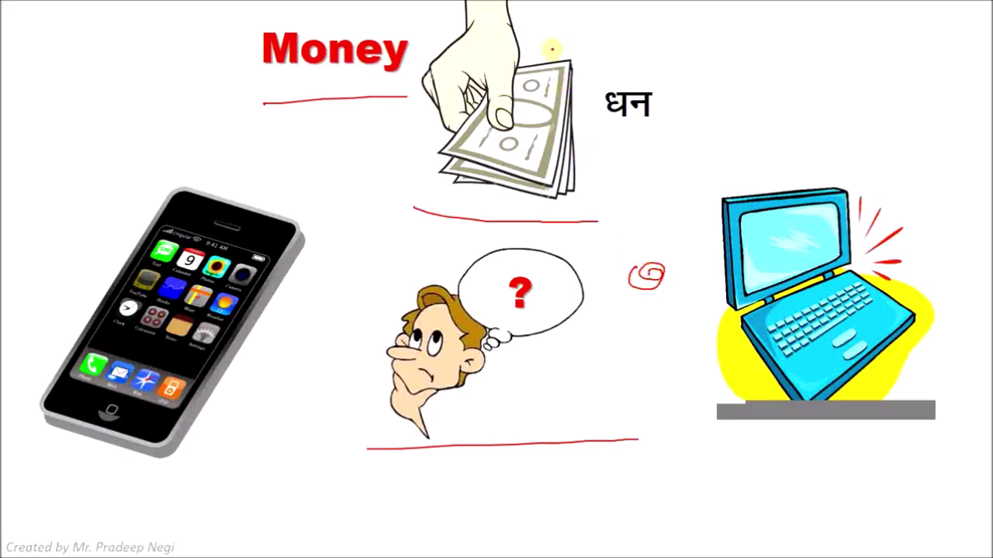
mouse_move(524, 4)
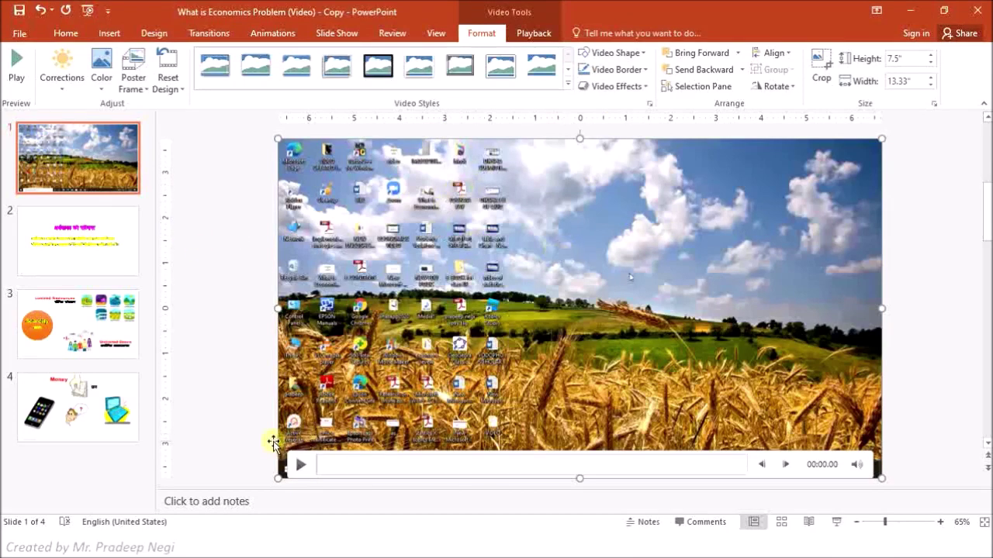
left_click(304, 468)
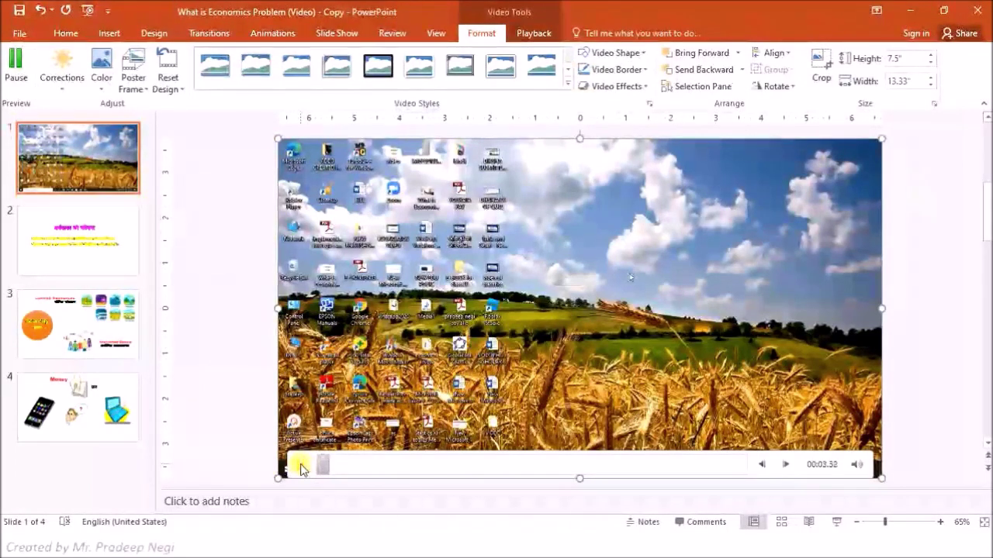
left_click(363, 466)
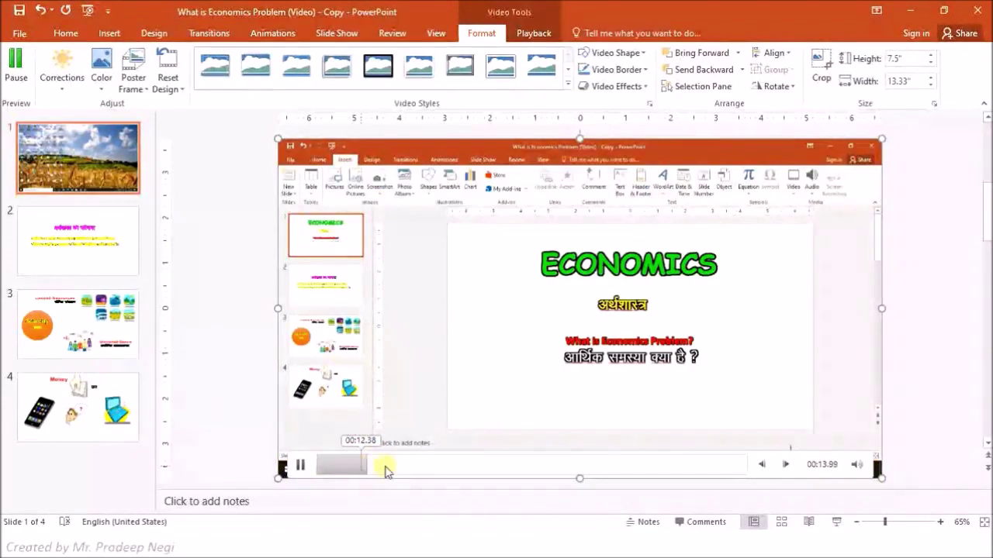
left_click(423, 468)
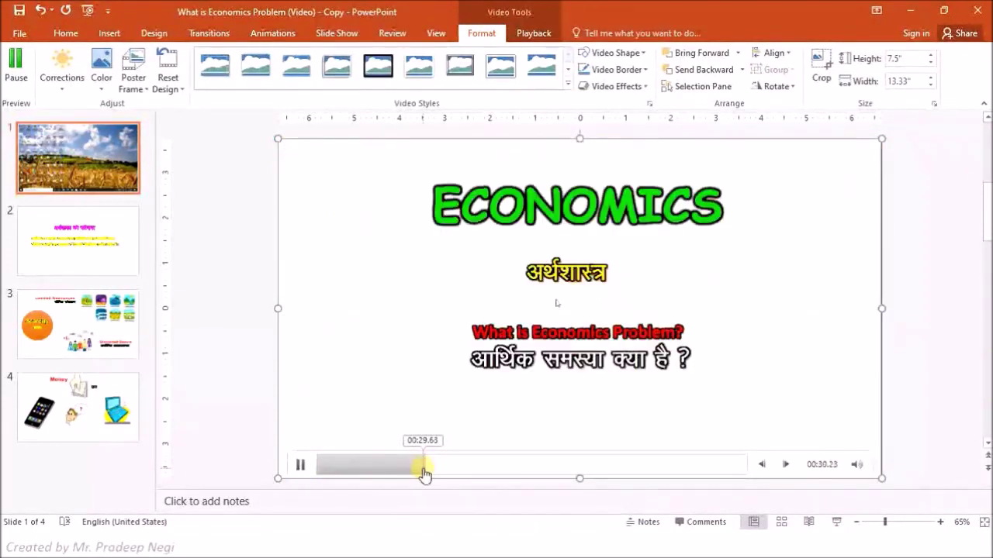
left_click(490, 469)
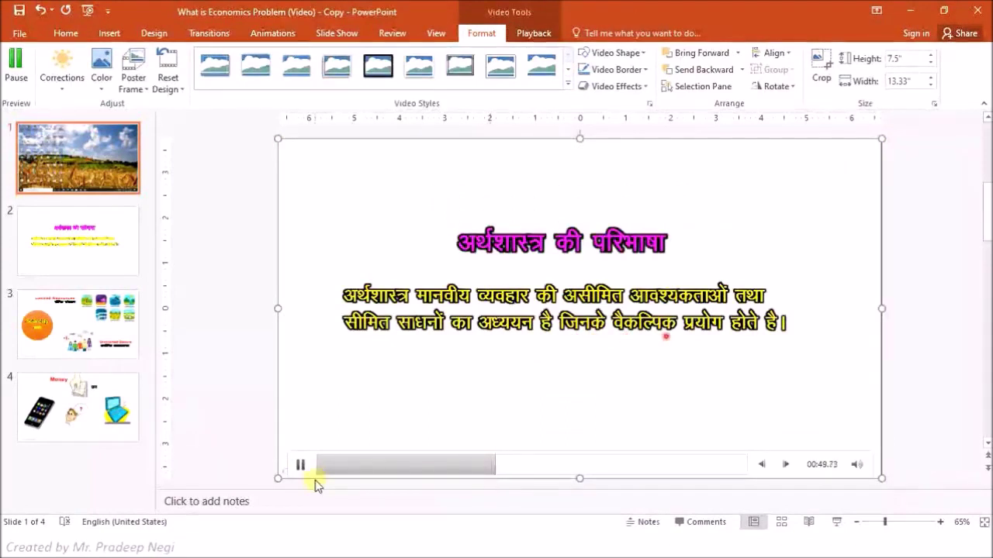
left_click(301, 466)
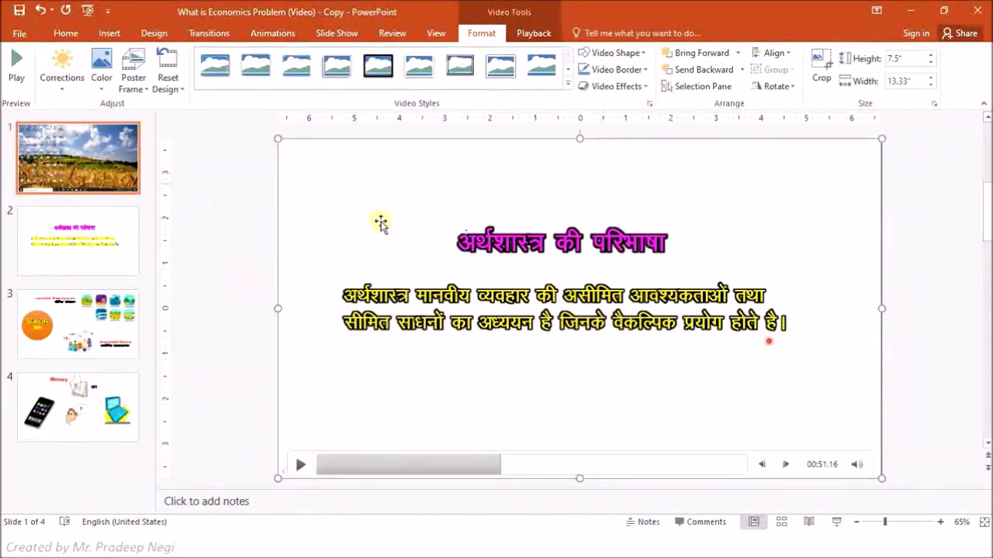
left_click(263, 263)
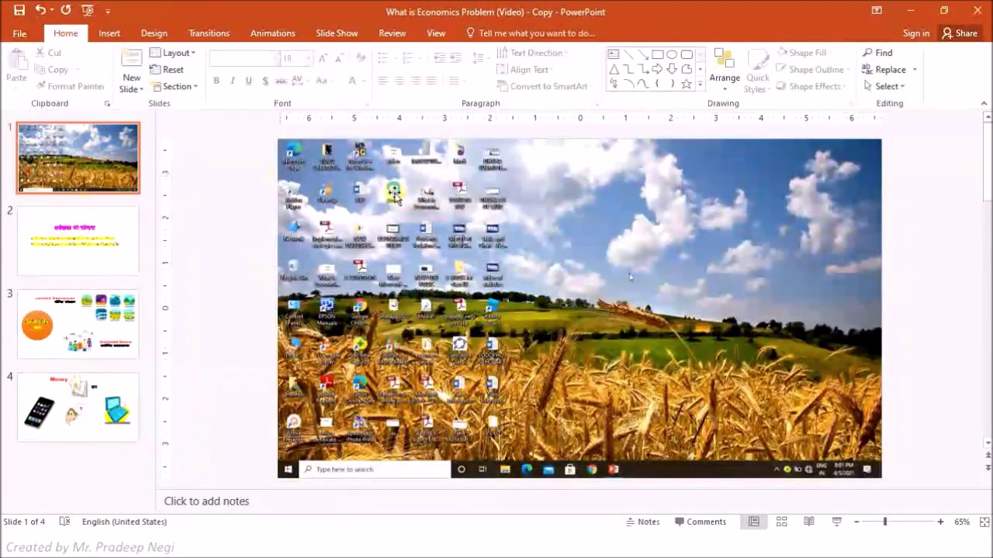
left_click(599, 209)
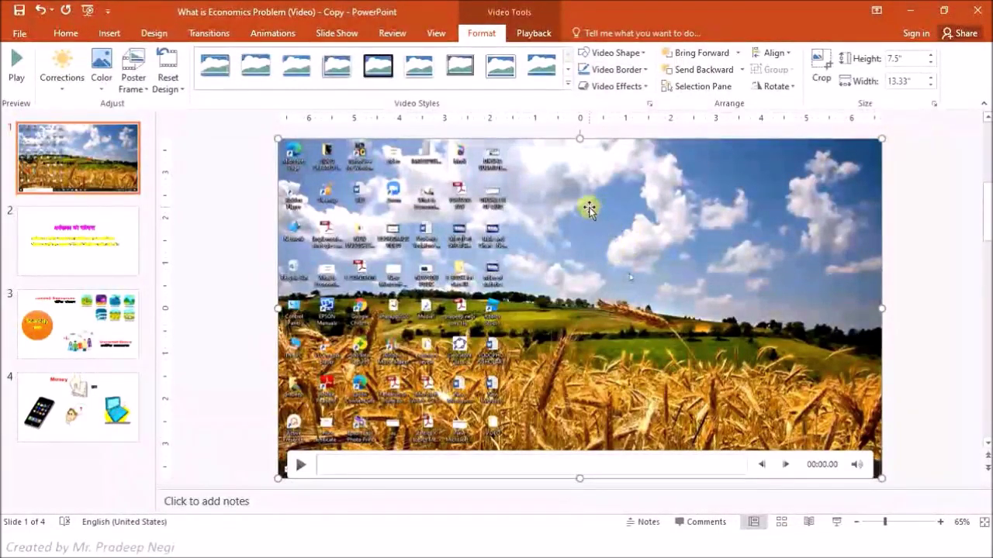
- Save the video to the Desktop with Save Media As, replacing the name Media2 with 'economic'
right_click(590, 208)
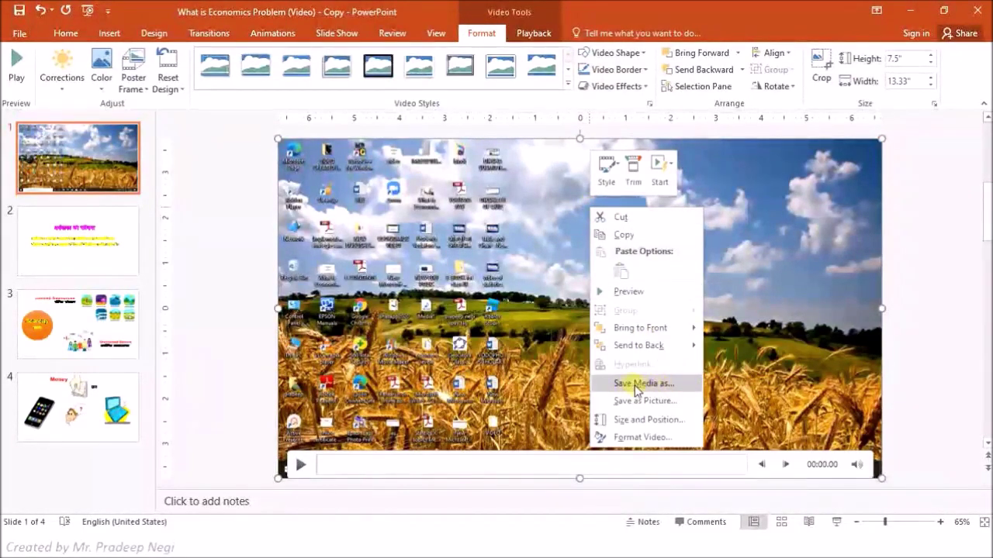
left_click(650, 383)
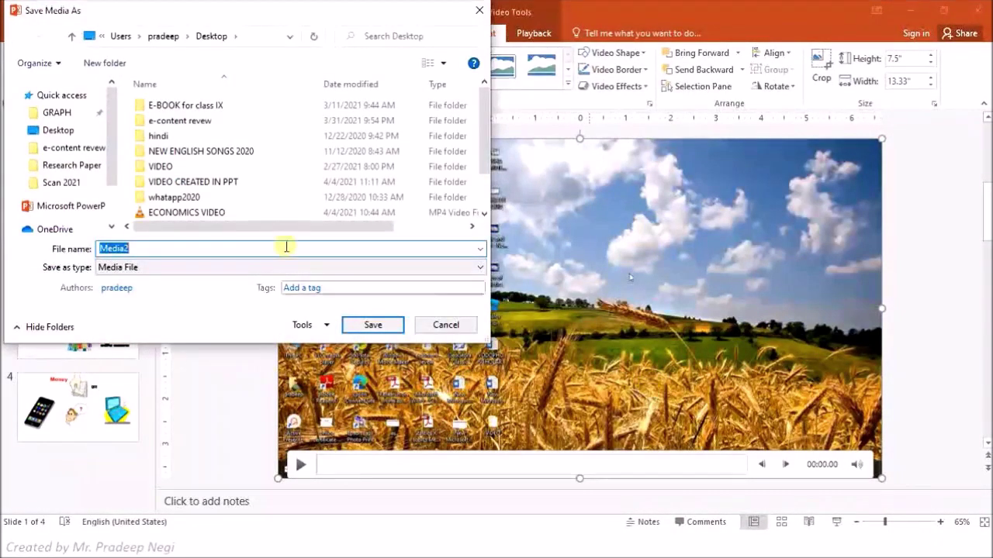
left_click(67, 133)
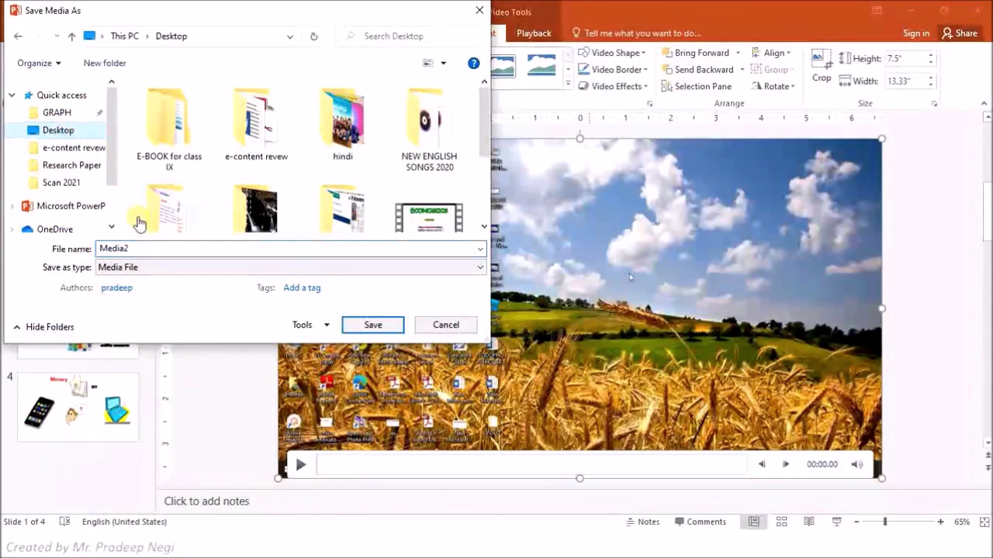
double_click(139, 248)
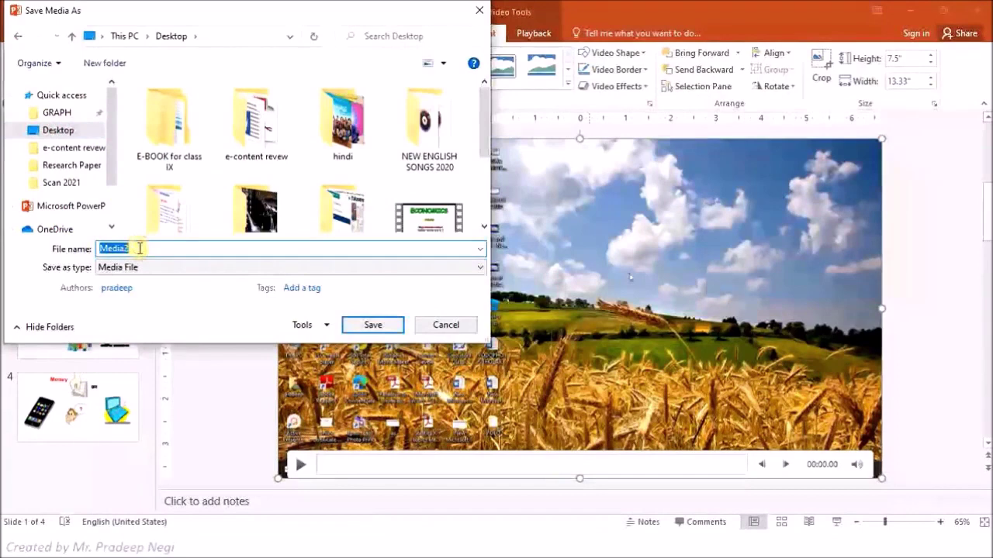
type("ec")
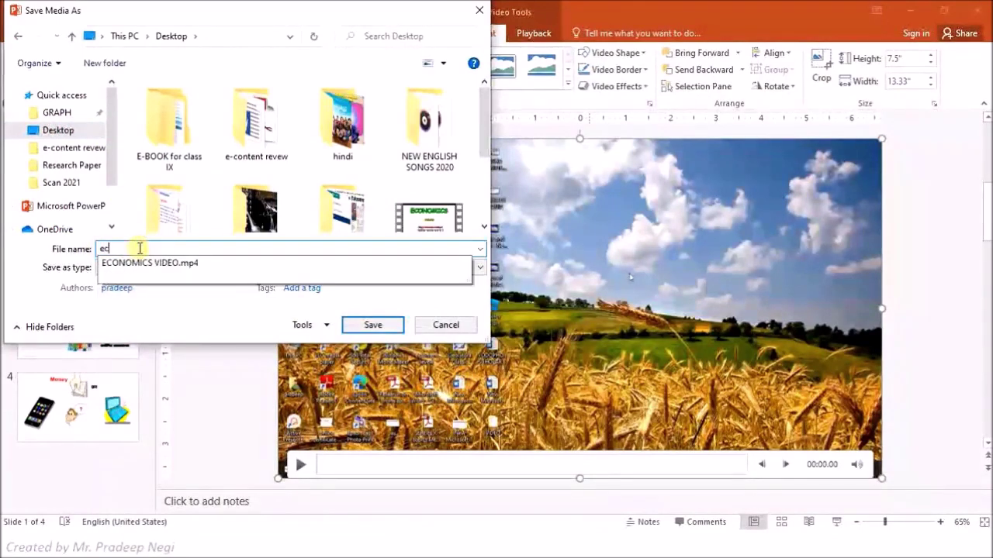
type("onomic")
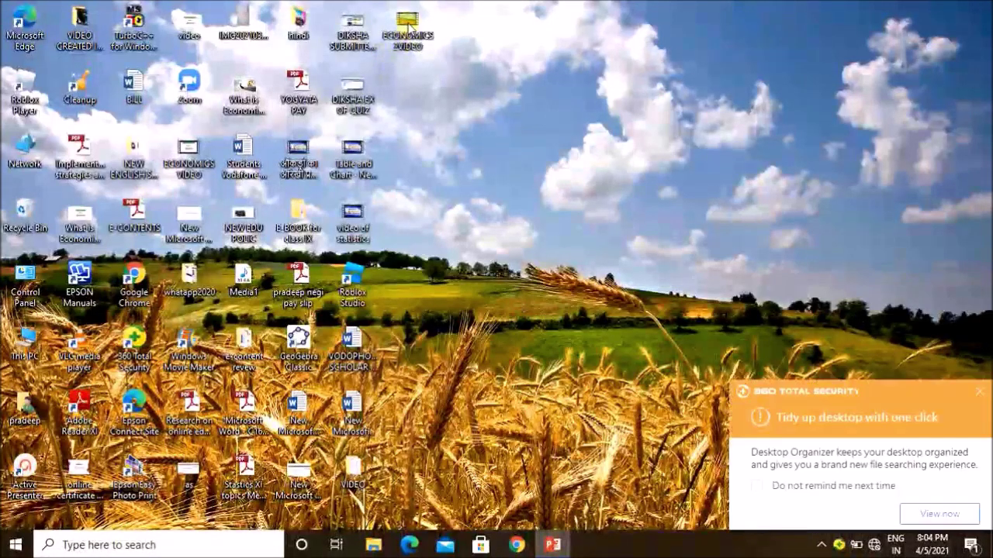
- Open ECONOMICS 2VIDEO.mp4 from the desktop to play it in VLC
mouse_move(409, 25)
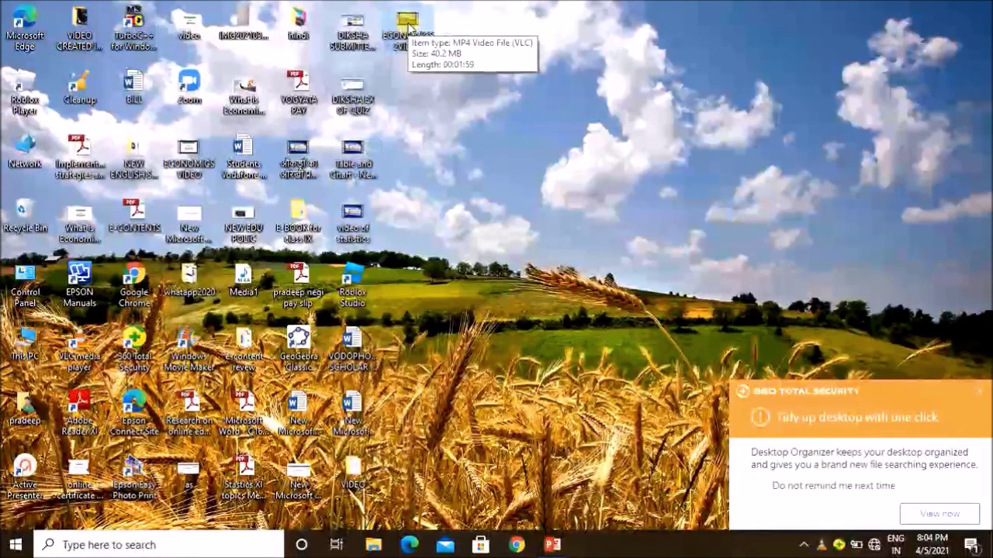
double_click(409, 27)
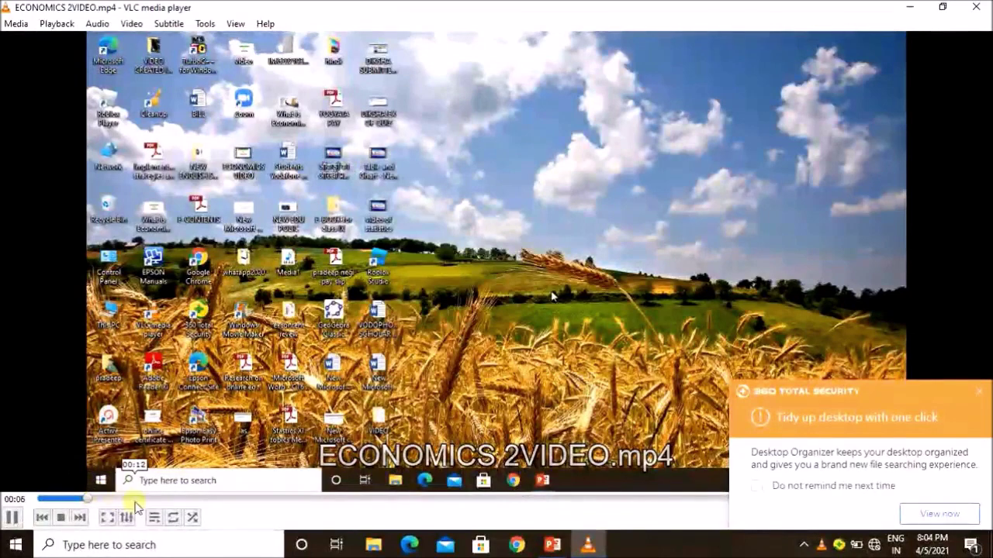
- Skip ECONOMICS 2VIDEO.mp4 forward to 00:15, where the recorded ECONOMICS title slide appears
left_click(144, 499)
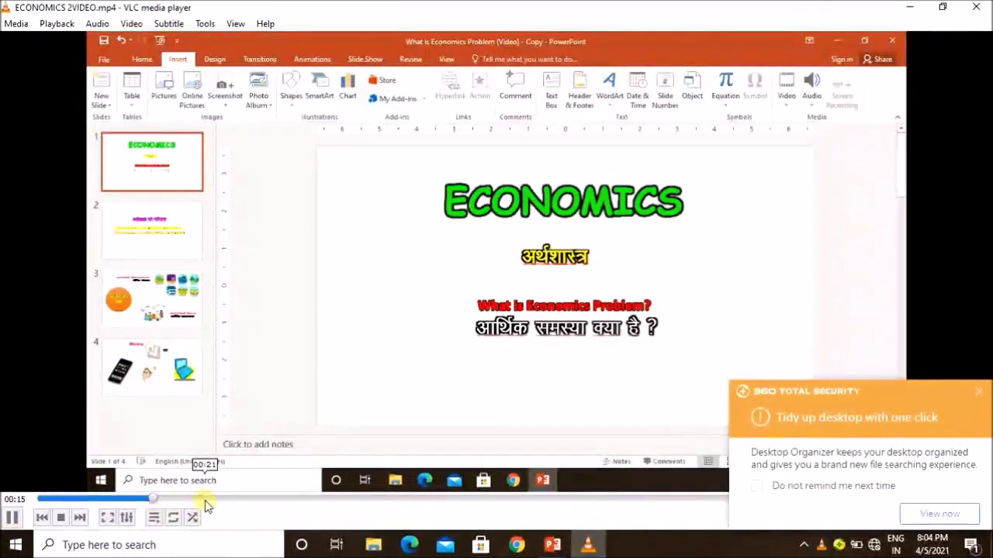